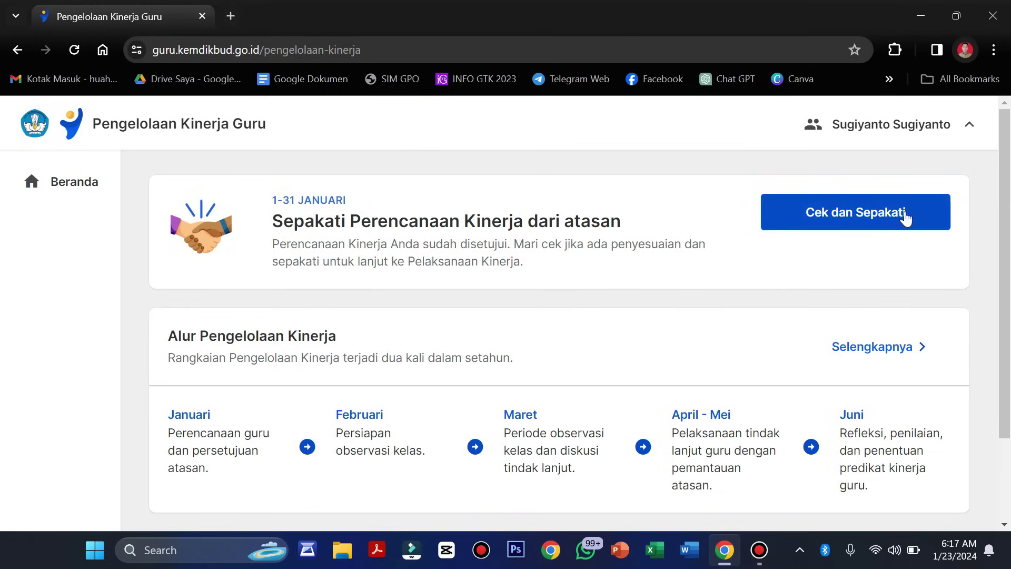
- Open the supervisor-approved performance plan, review its Hasil Kerja Utama entries, and return to the home page
left_click(836, 215)
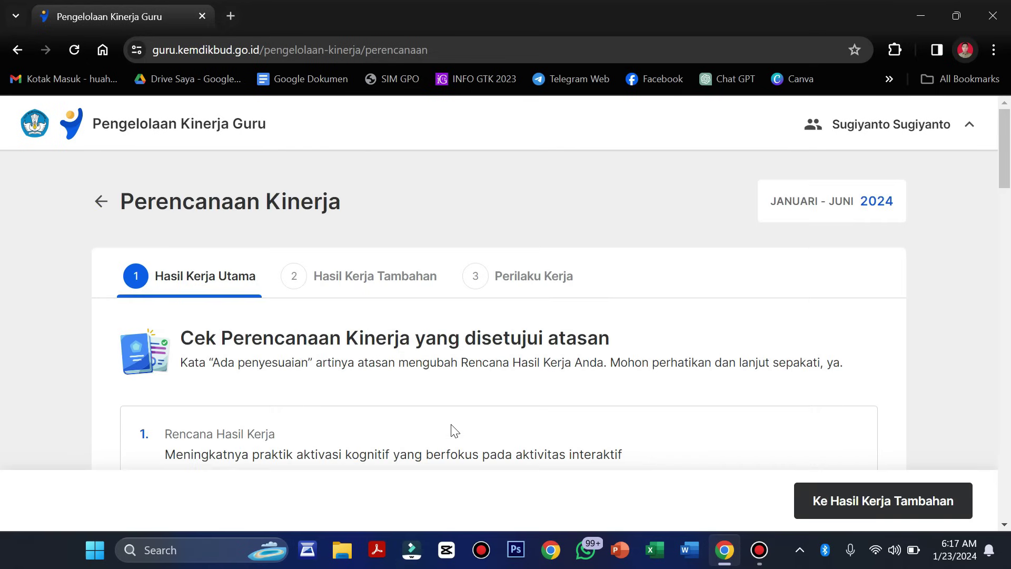
scroll(451, 429, "down", 5)
scroll(452, 428, "up", 4)
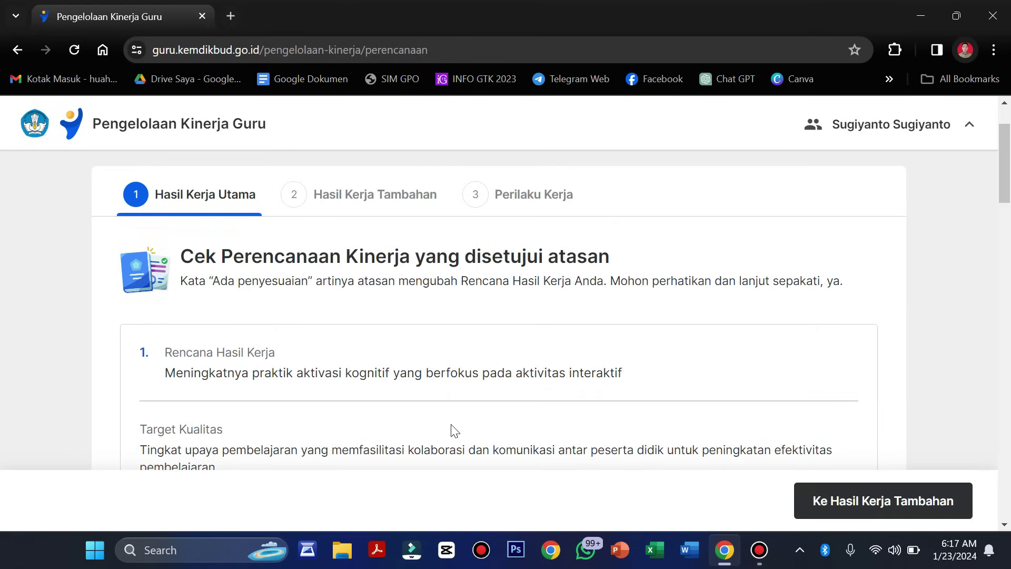
scroll(453, 429, "down", 9)
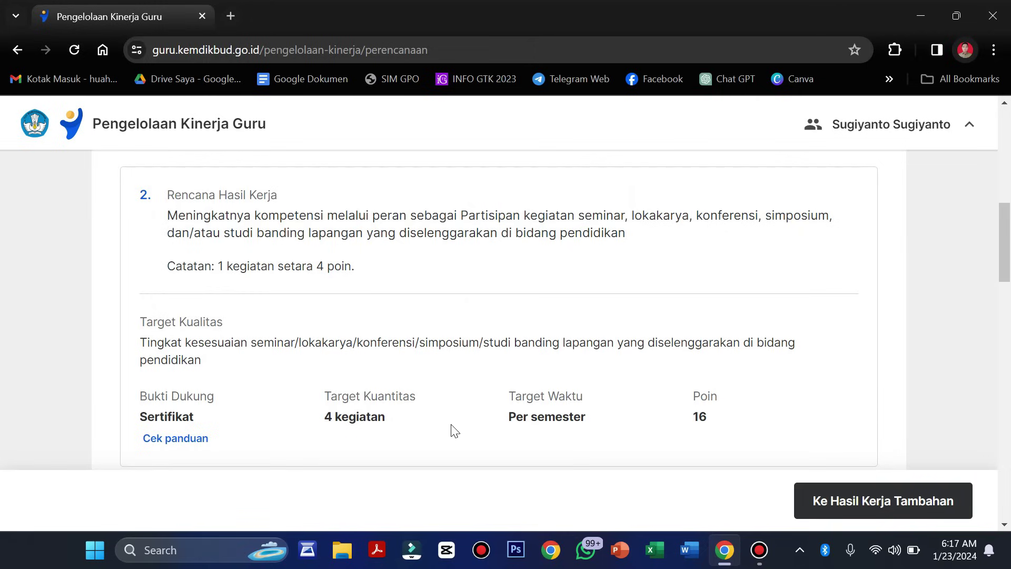
scroll(454, 431, "up", 10)
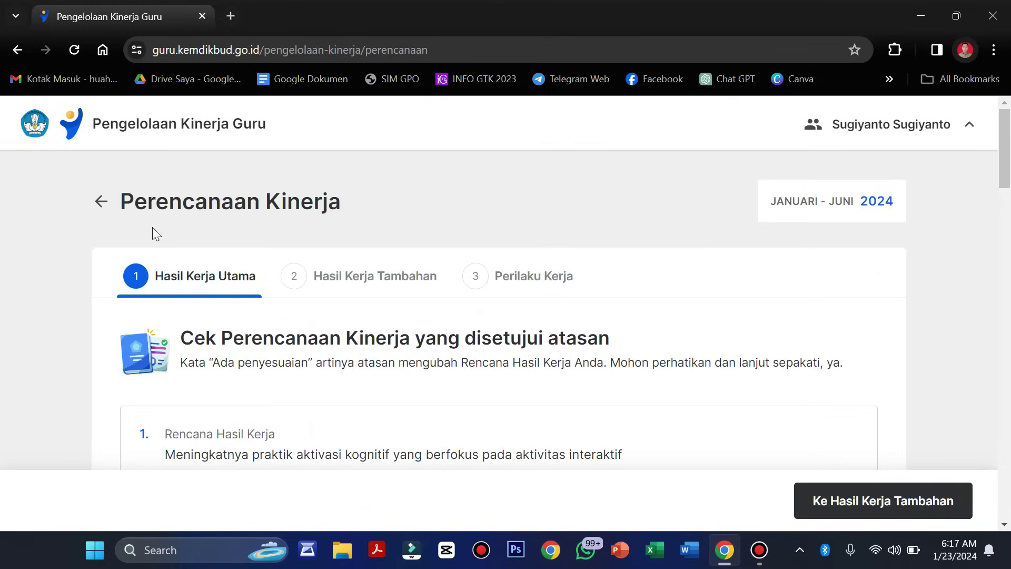
left_click(100, 202)
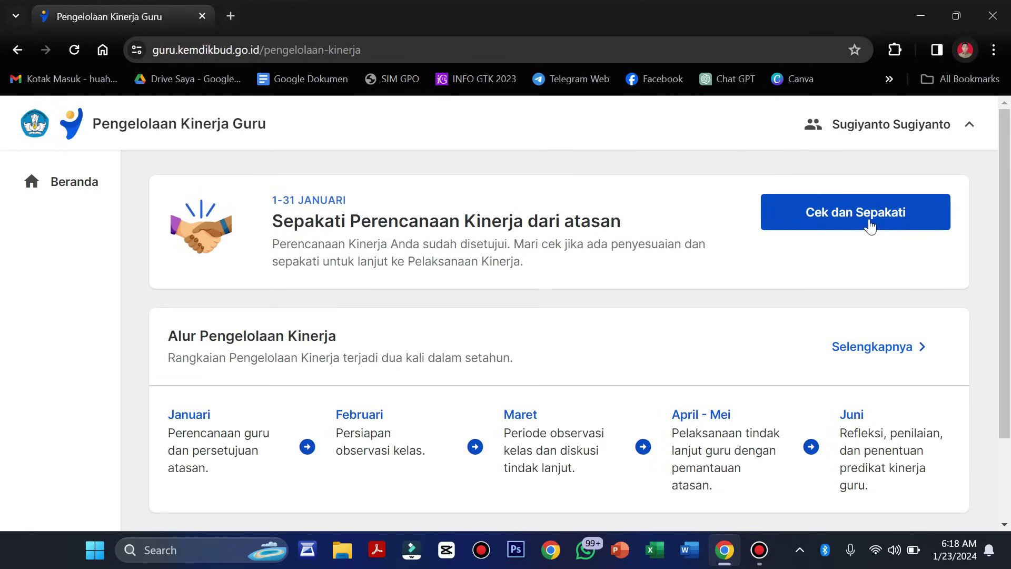
- Reopen the approved performance plan and go through Hasil Kerja Utama and Hasil Kerja Tambahan to the Perilaku Kerja section
left_click(835, 214)
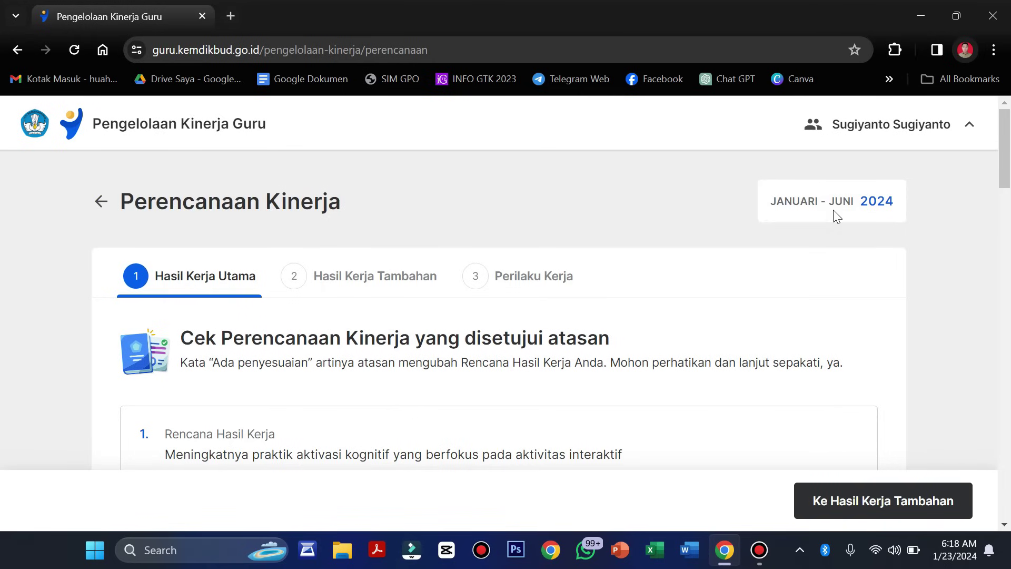
scroll(600, 381, "down", 2)
scroll(600, 381, "down", 15)
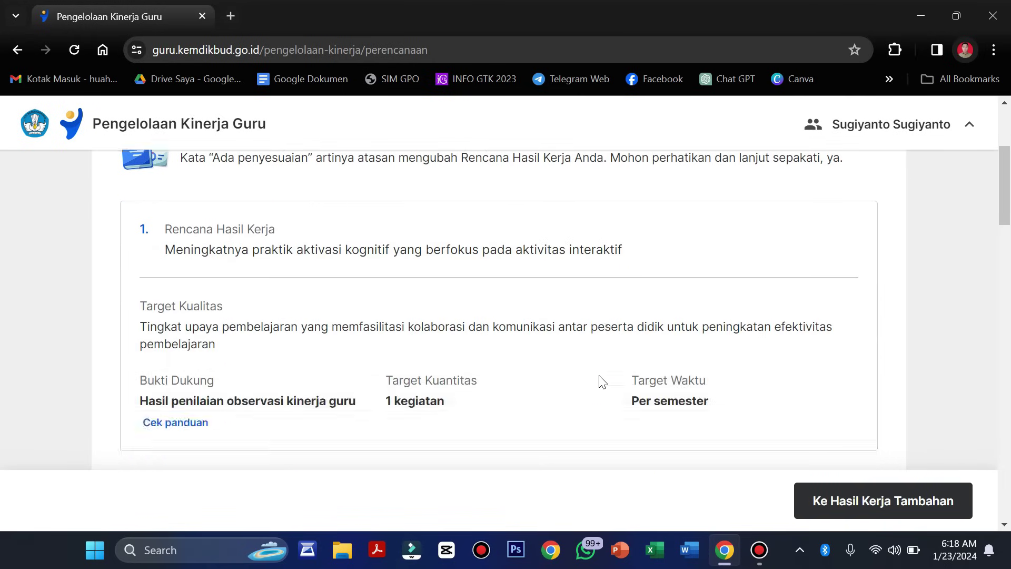
scroll(601, 381, "up", 3)
scroll(600, 382, "up", 14)
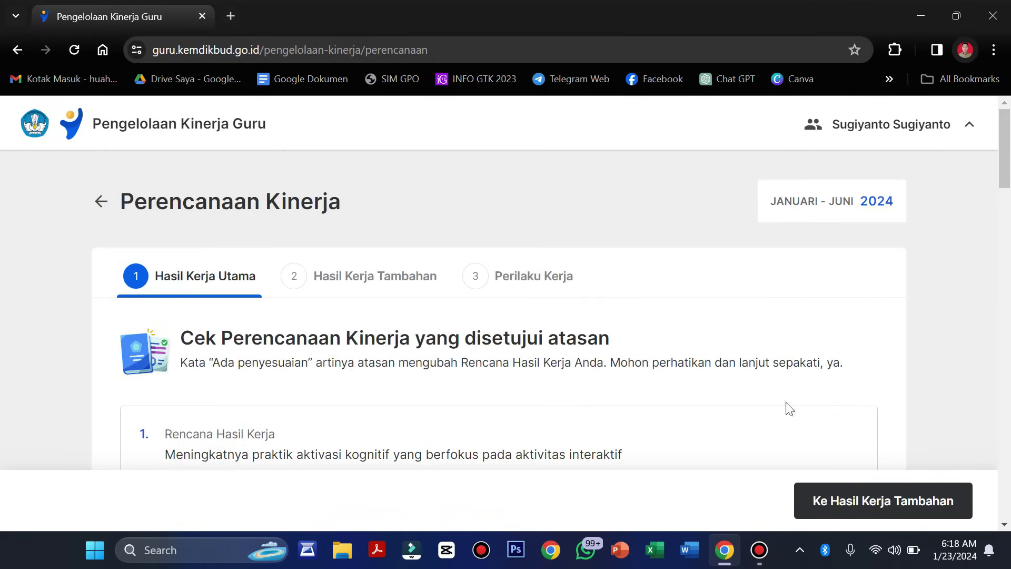
left_click(871, 505)
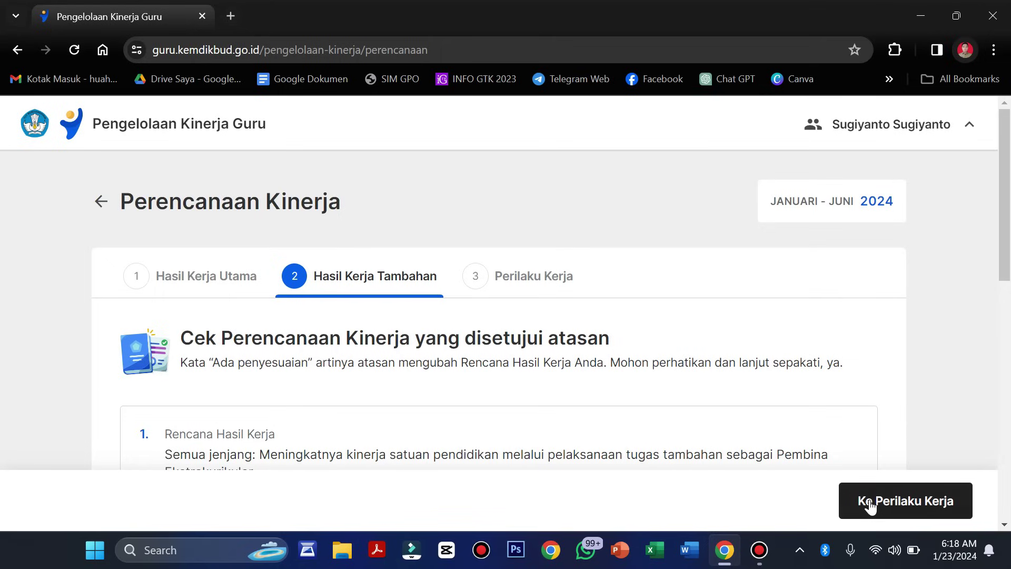
left_click(907, 516)
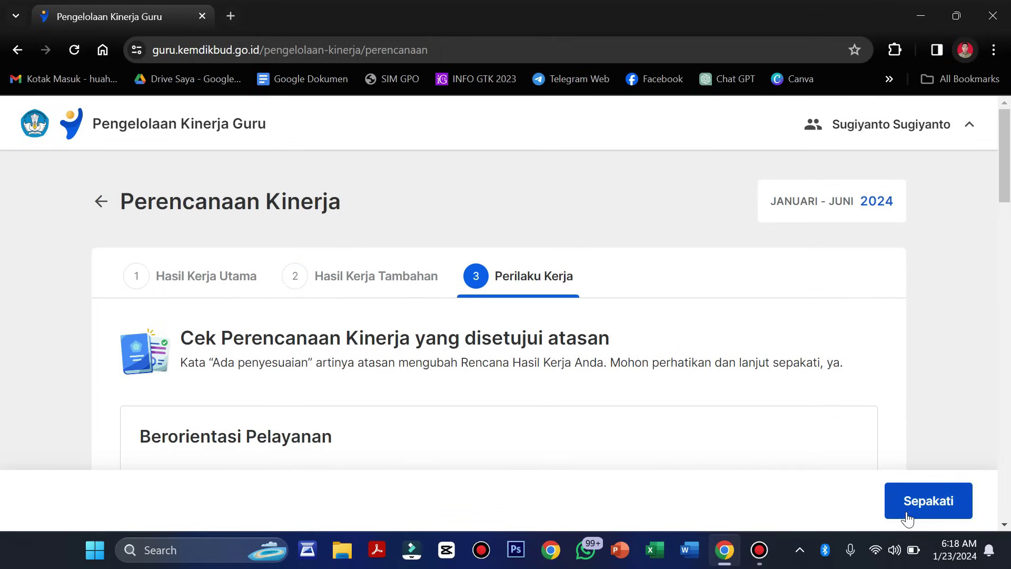
scroll(887, 425, "down", 3)
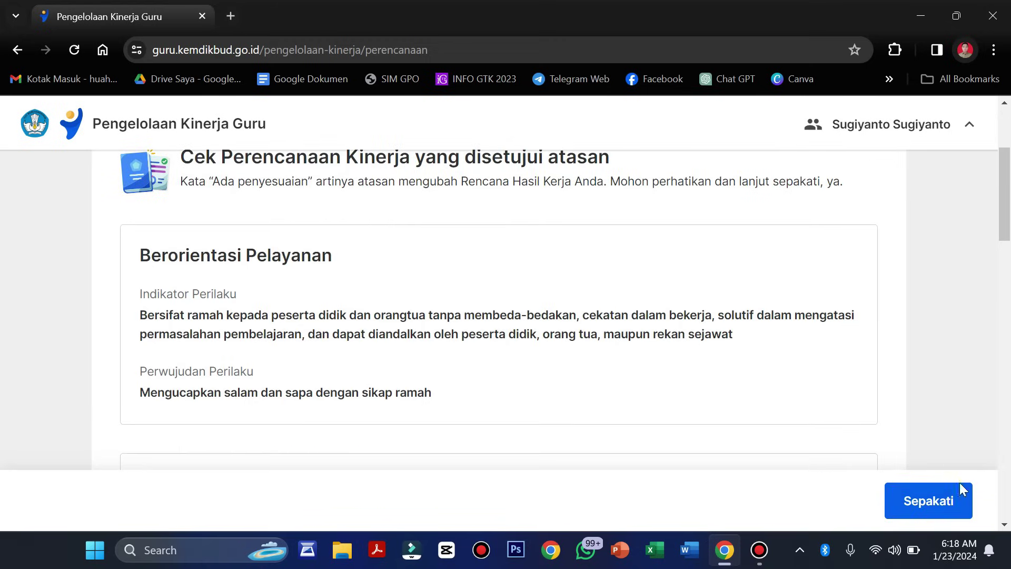
- Bring up the agreement confirmation for the performance plan and dismiss the OneDrive backup notification
left_click(937, 500)
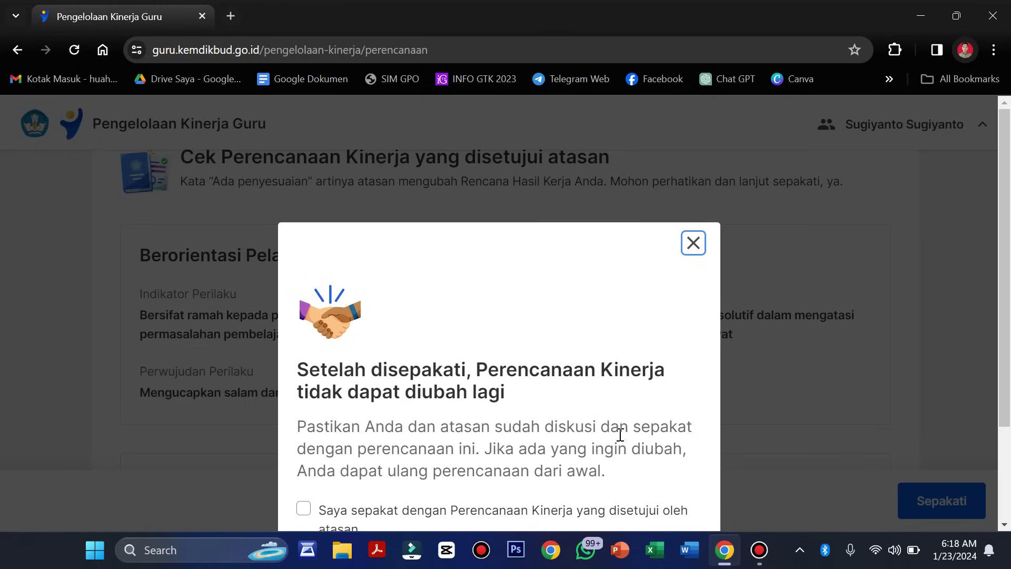
scroll(620, 434, "down", 2)
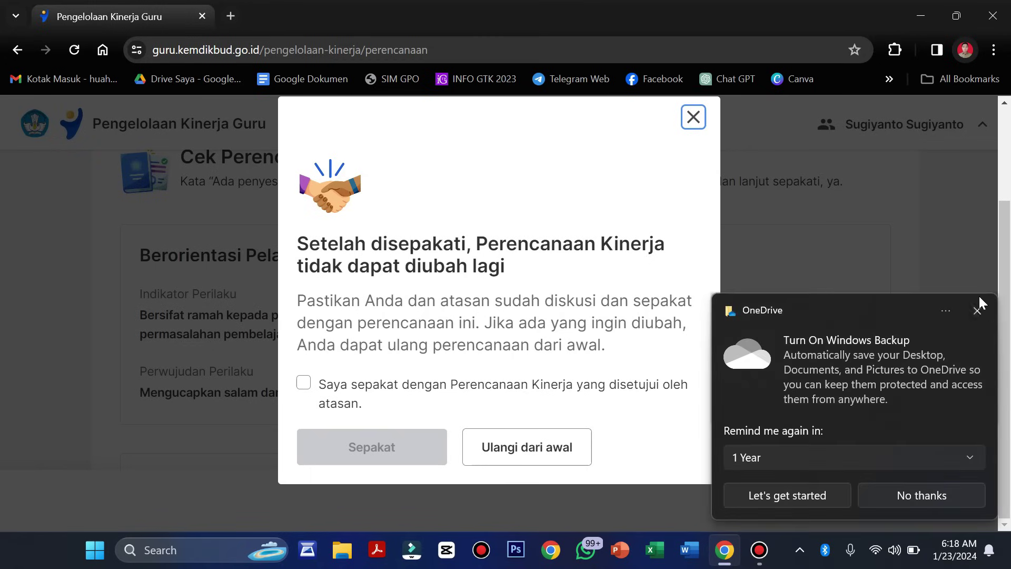
left_click(977, 312)
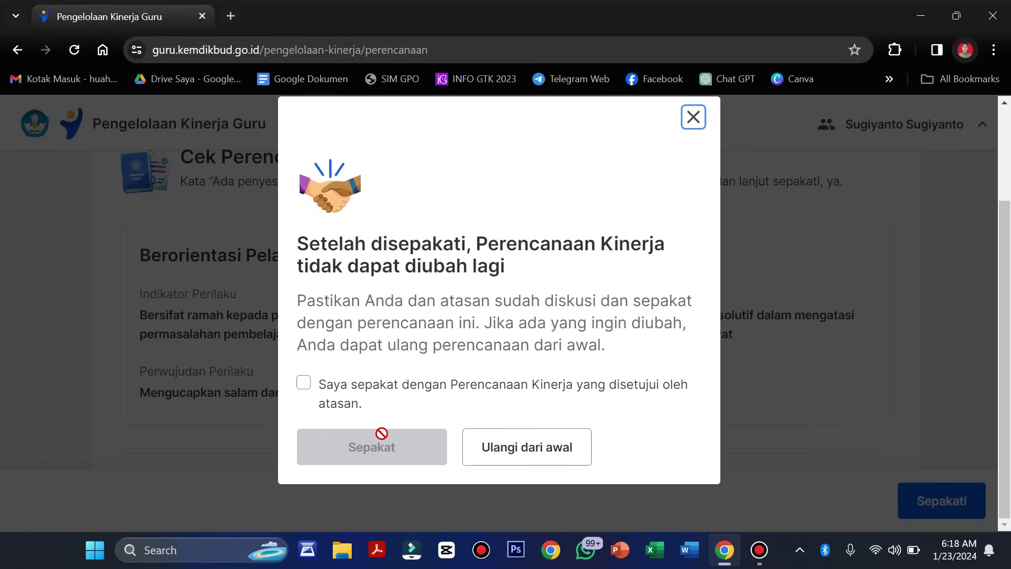
- Tick and clear the agreement statement, and choose to restart the planning from scratch, reading the deletion notice
left_click(306, 381)
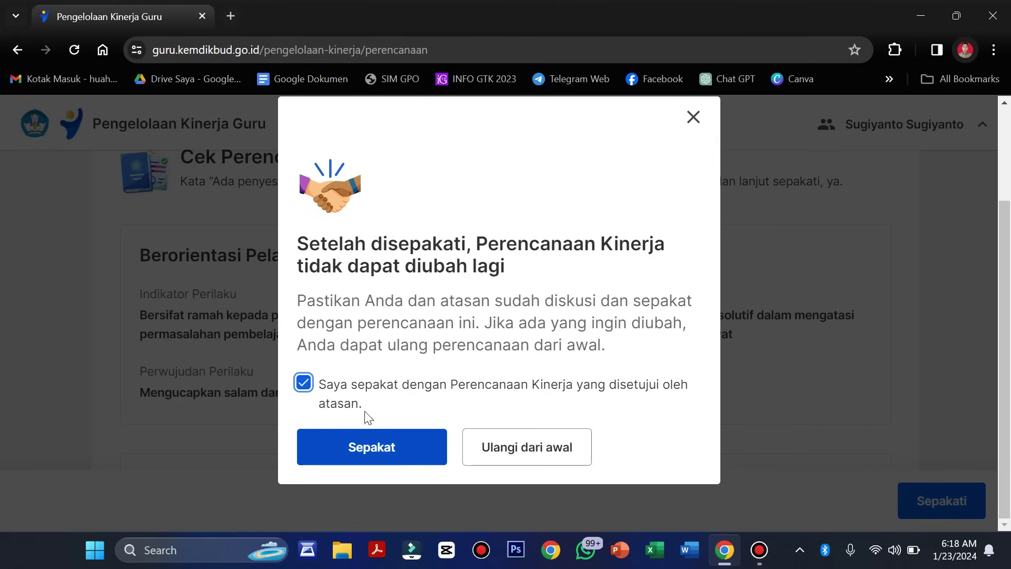
left_click(306, 387)
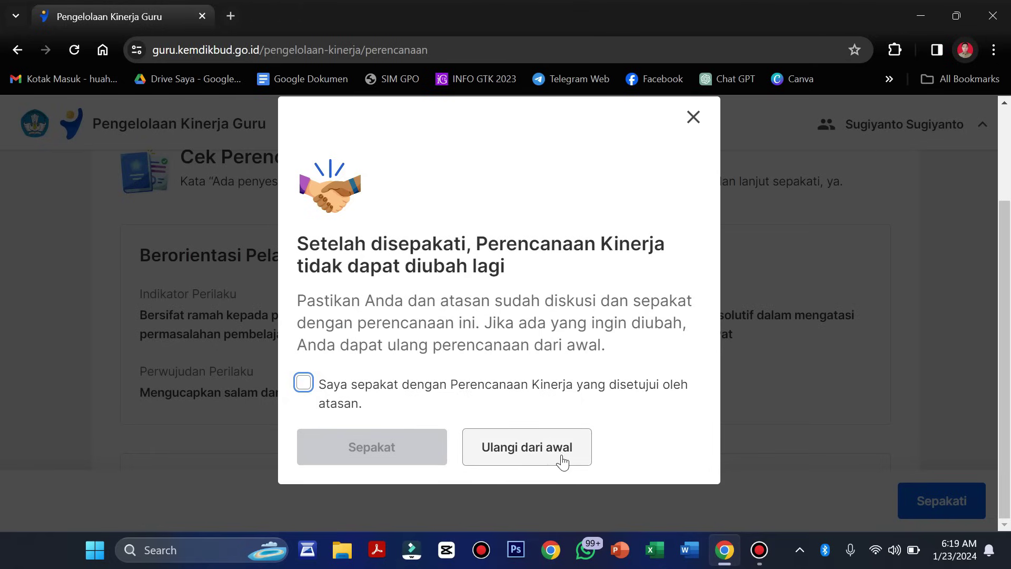
left_click(540, 456)
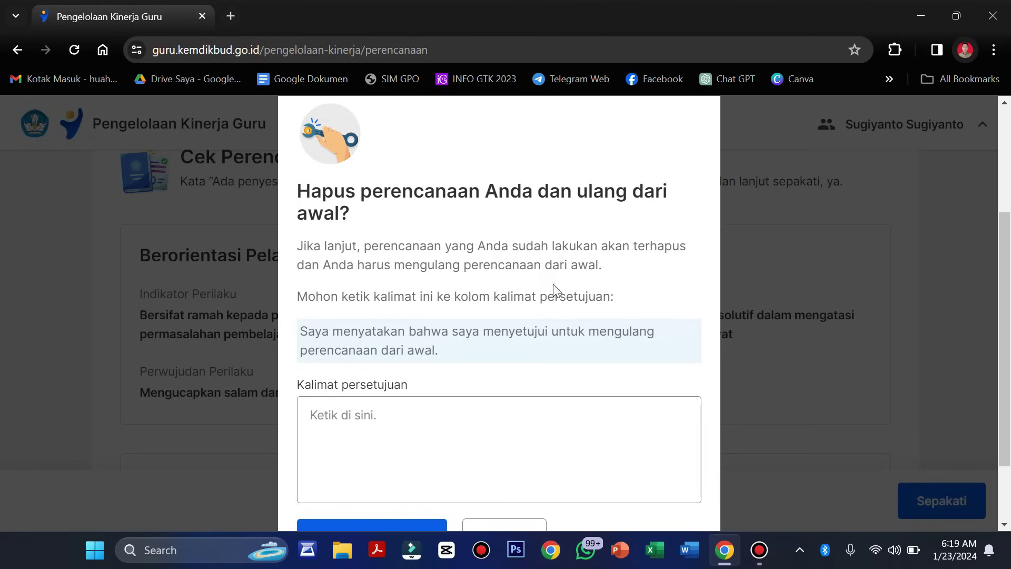
left_click_drag(635, 248, 697, 257)
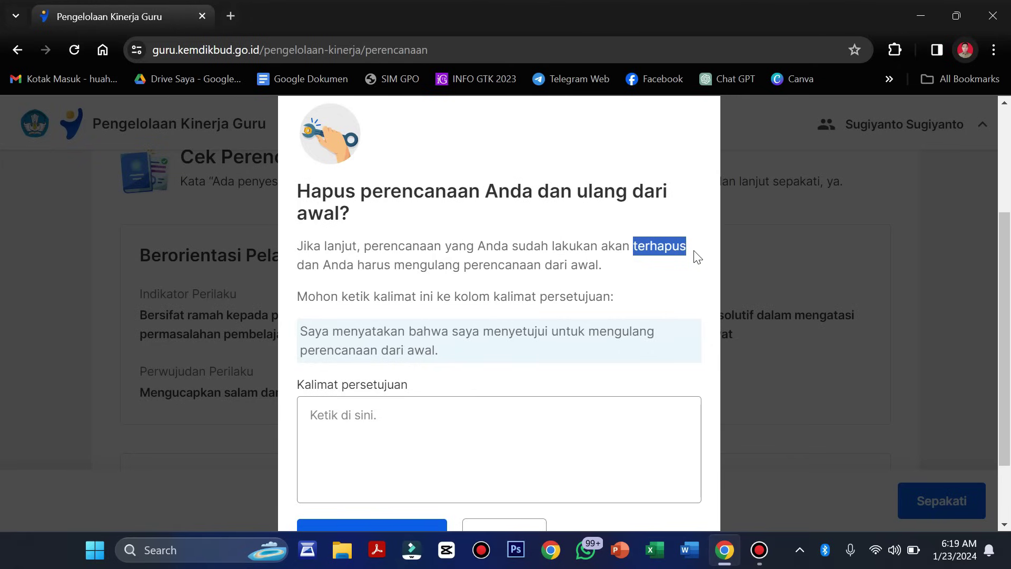
scroll(698, 257, "down", 2)
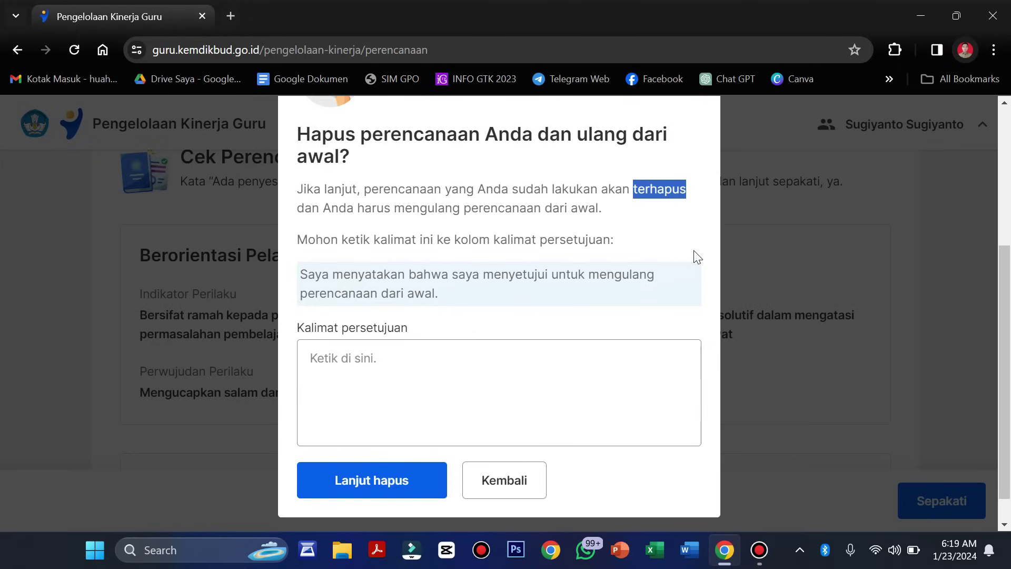
scroll(698, 258, "down", 1)
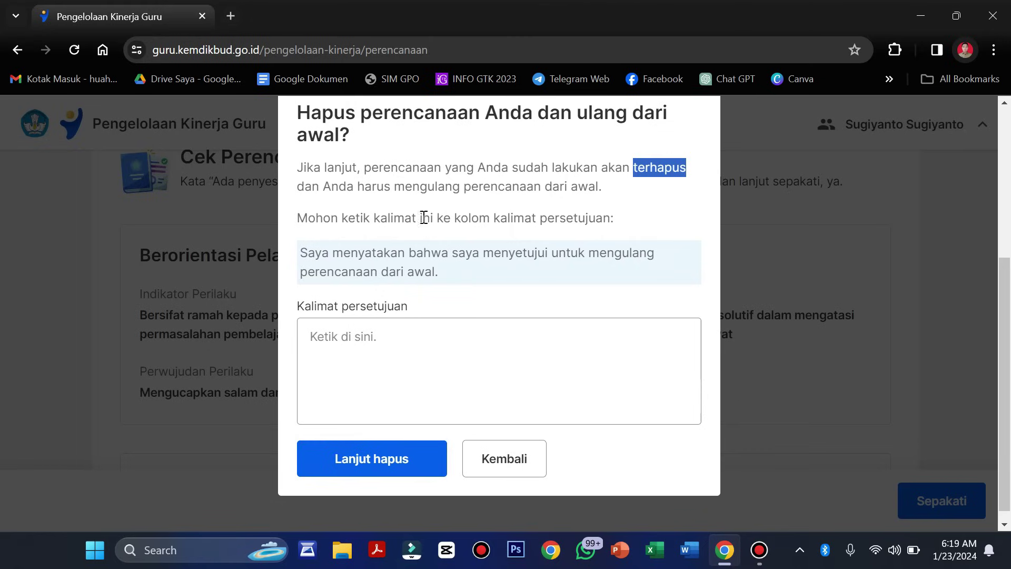
left_click(333, 253)
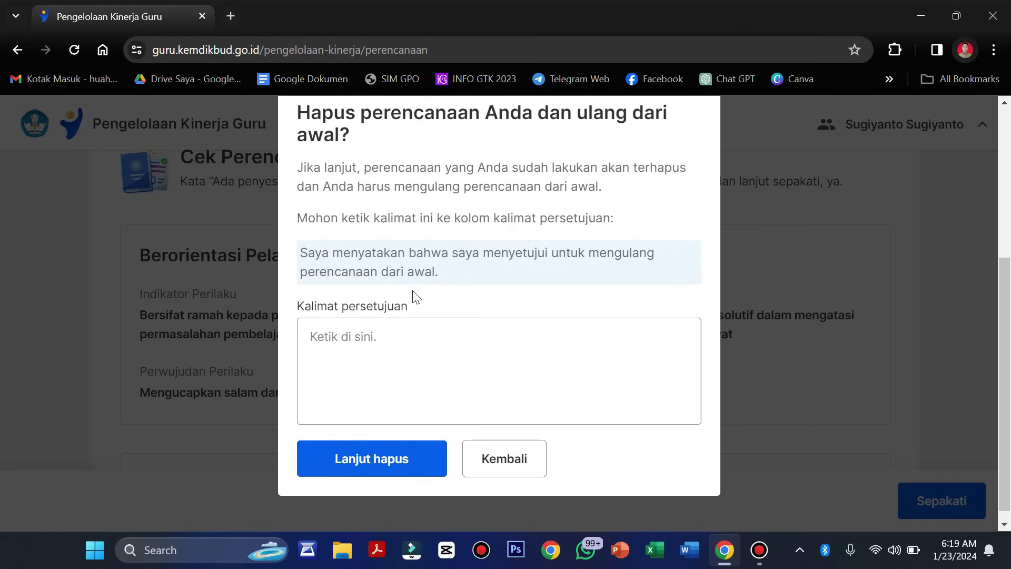
- Enter the consent sentence "Saya menyatakan bahwa saya menyetujui untuk mengulang perencanaan dari awal." and delete the existing plan
left_click(337, 344)
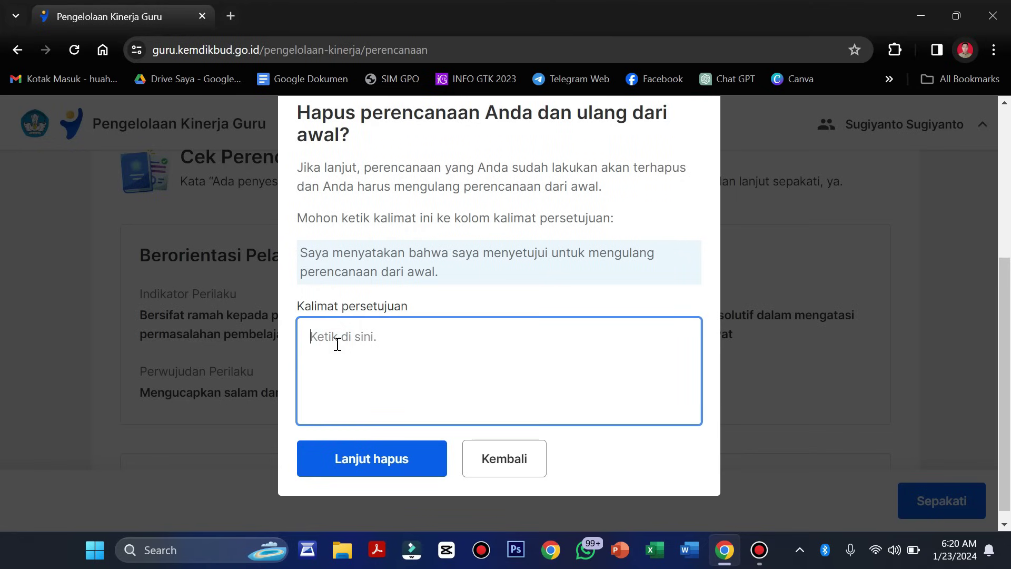
type("Saya menyatakn \\")
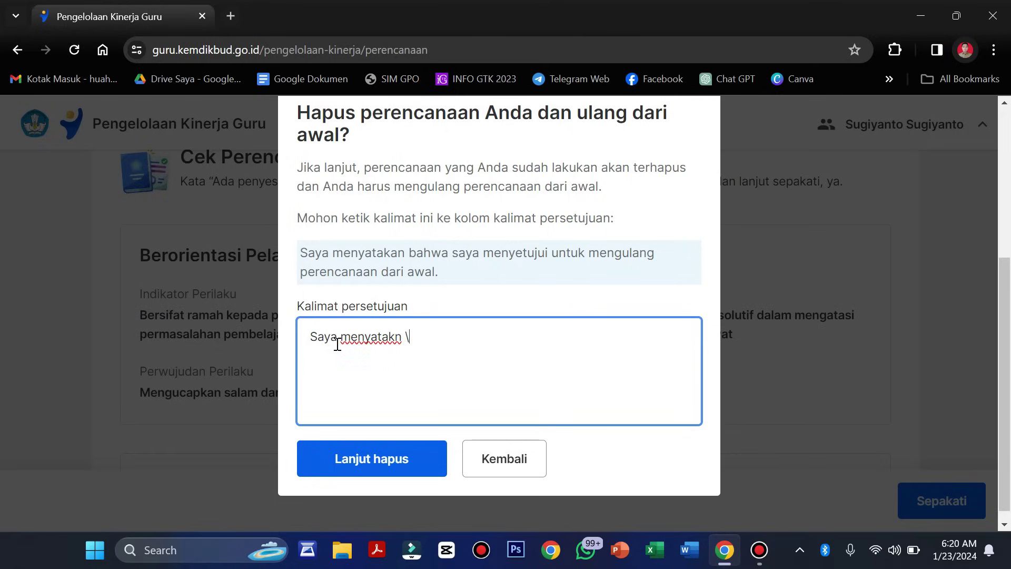
key("BackSpace")
key("BackSpace")
key("BackSpace")
type("an bahwa saya menyet")
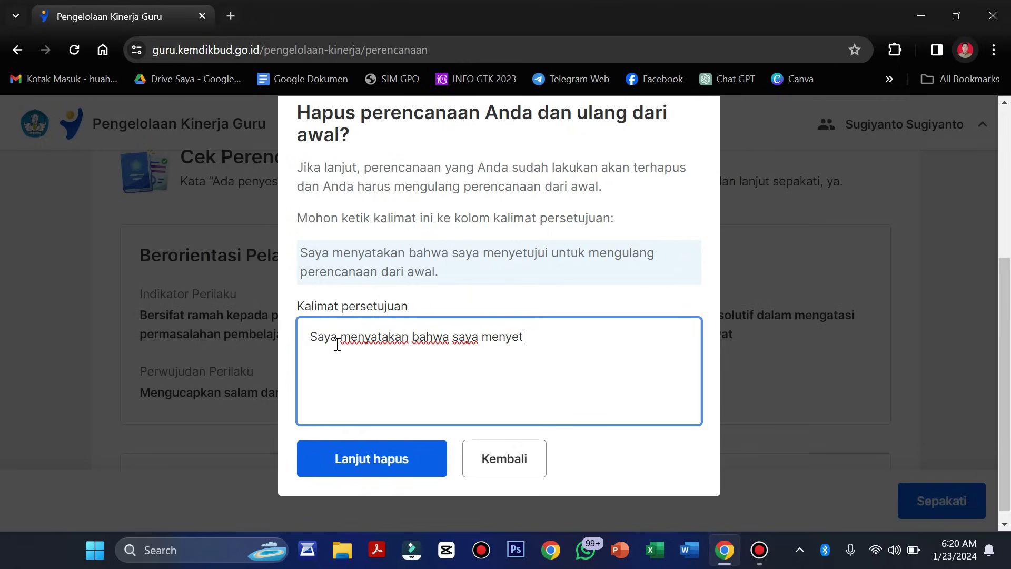
type("ujui untuk me")
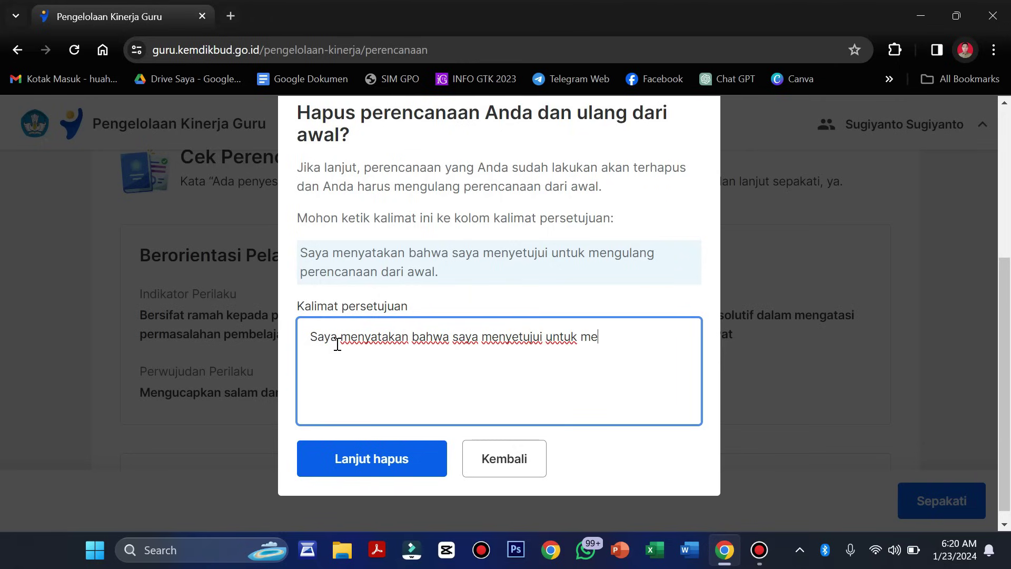
type("ngulang per")
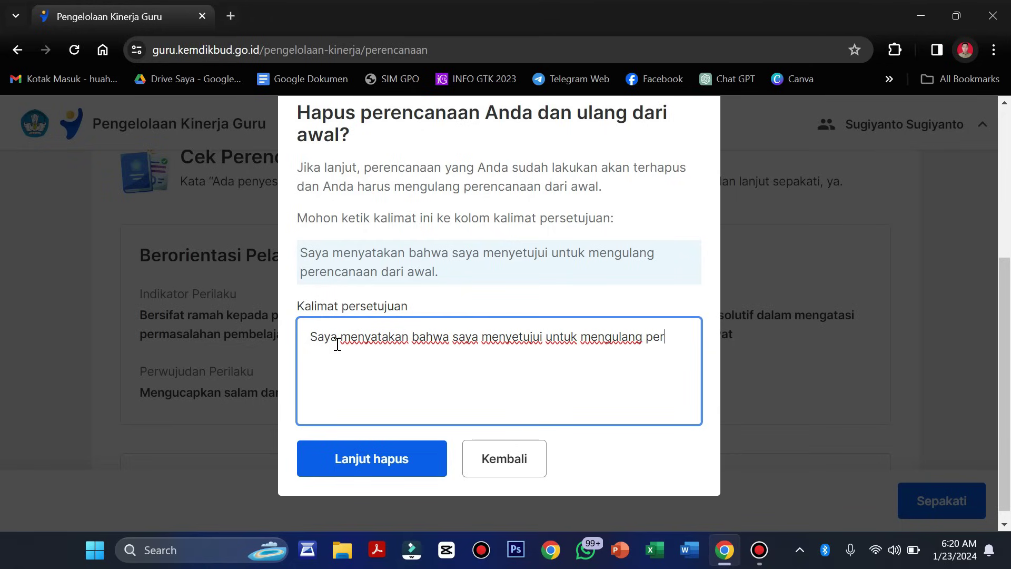
type("encanaan dari a")
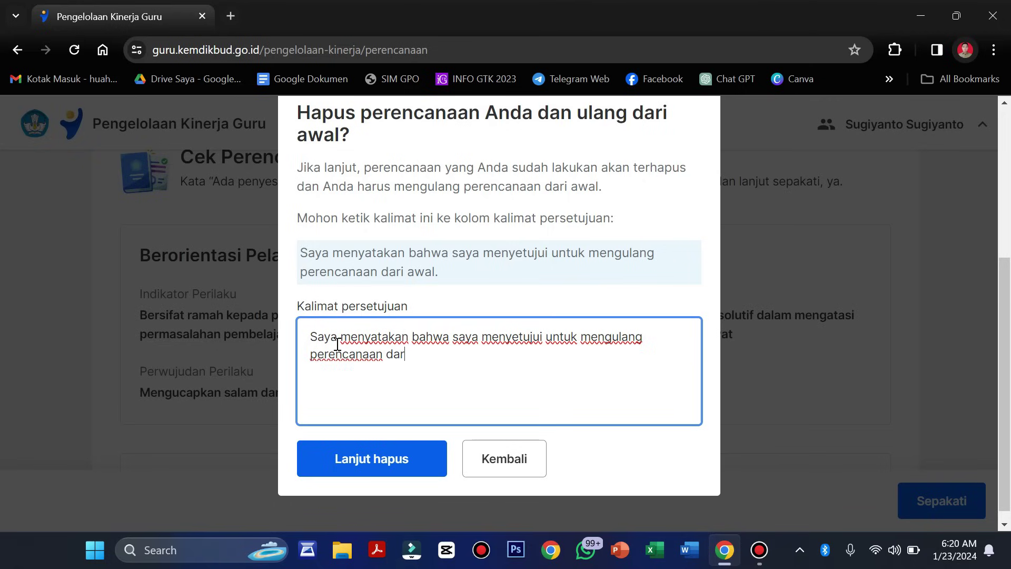
type("wal.")
left_click(396, 471)
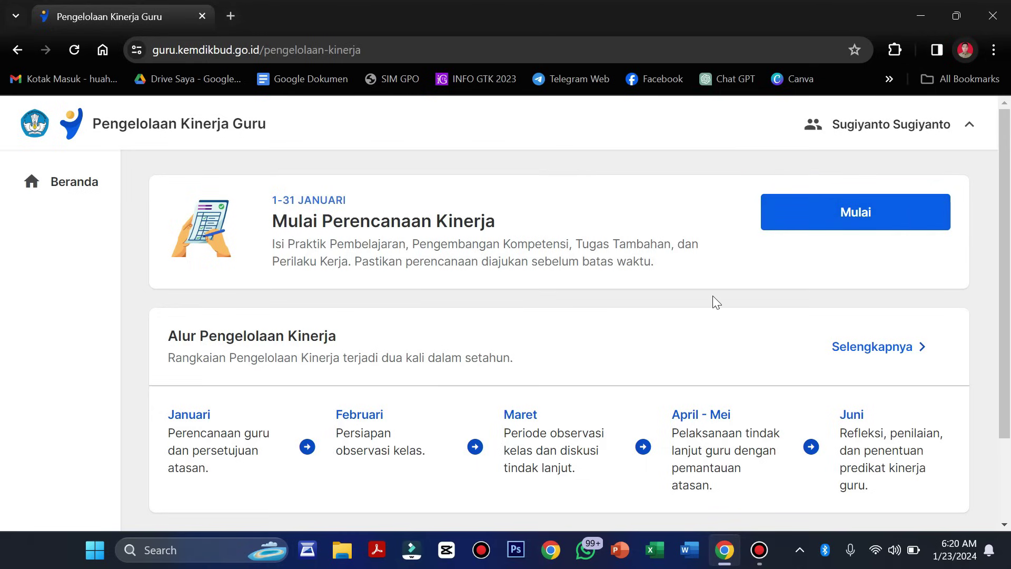
- Start a new performance plan and confirm that the displayed personal data is correct
left_click(815, 226)
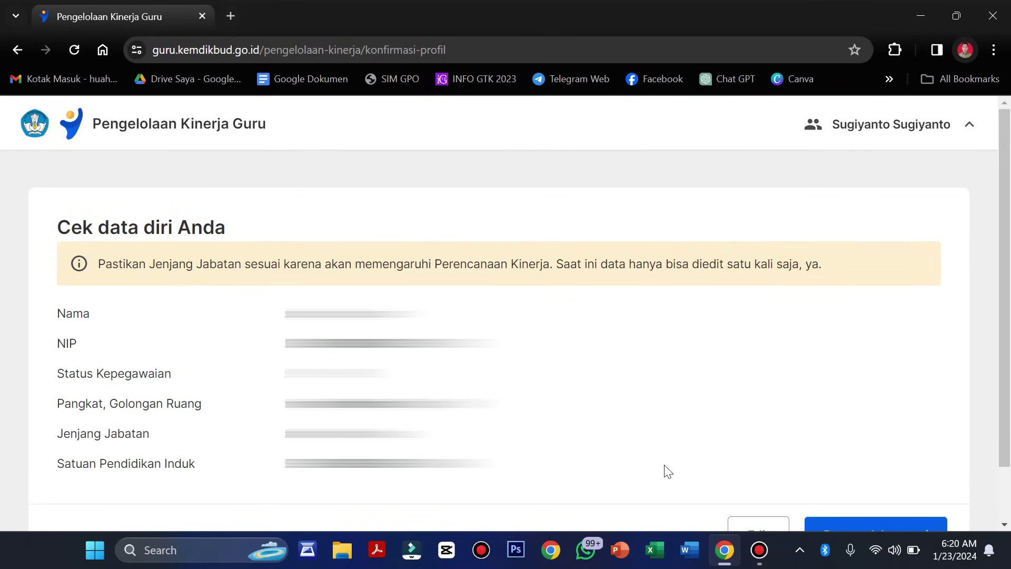
scroll(751, 470, "down", 1)
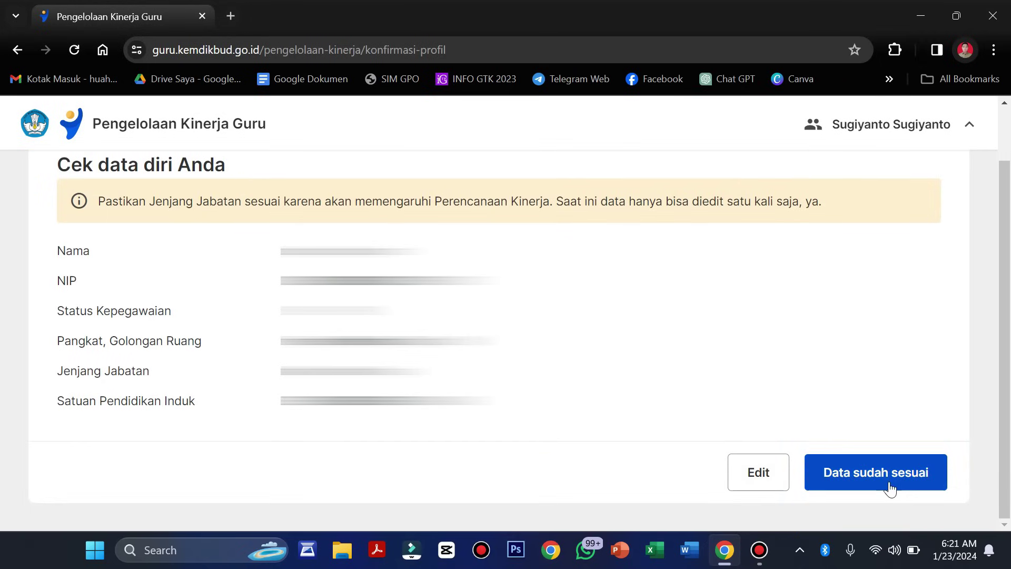
left_click(890, 488)
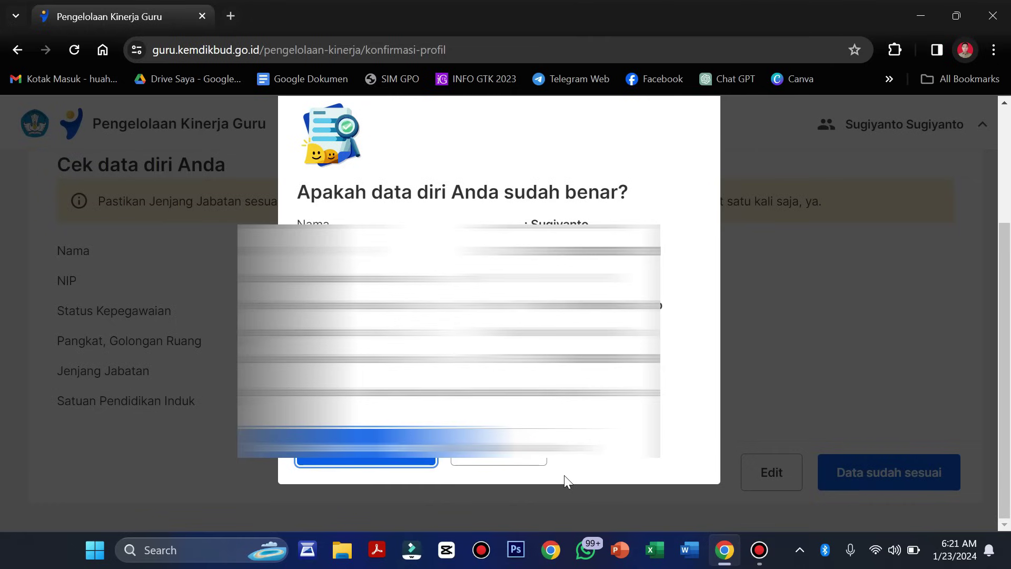
left_click(373, 456)
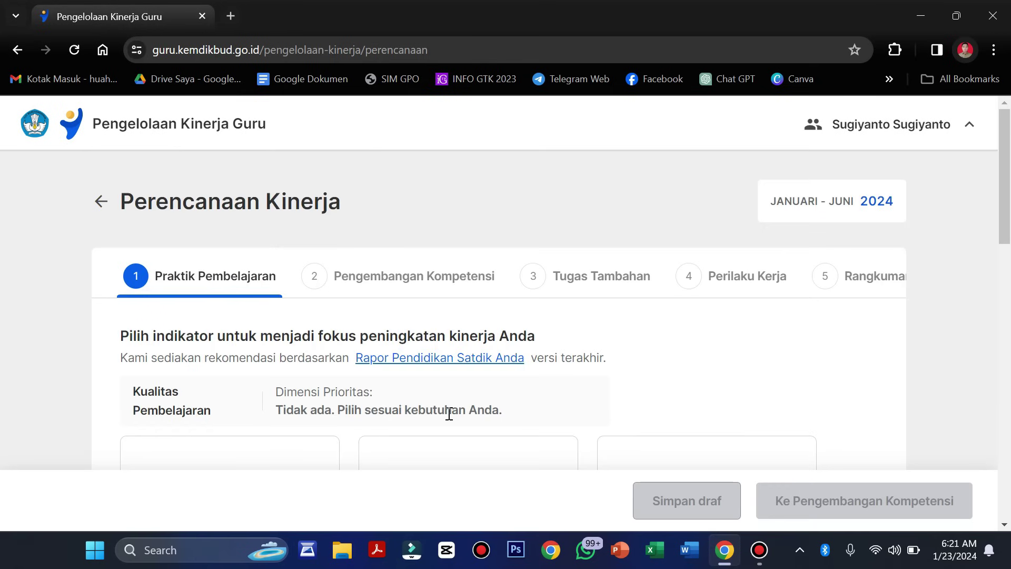
- Choose Aktivitas Interaktif as the Praktik Pembelajaran indicator and continue to Pengembangan Kompetensi
scroll(449, 416, "down", 3)
left_click(227, 367)
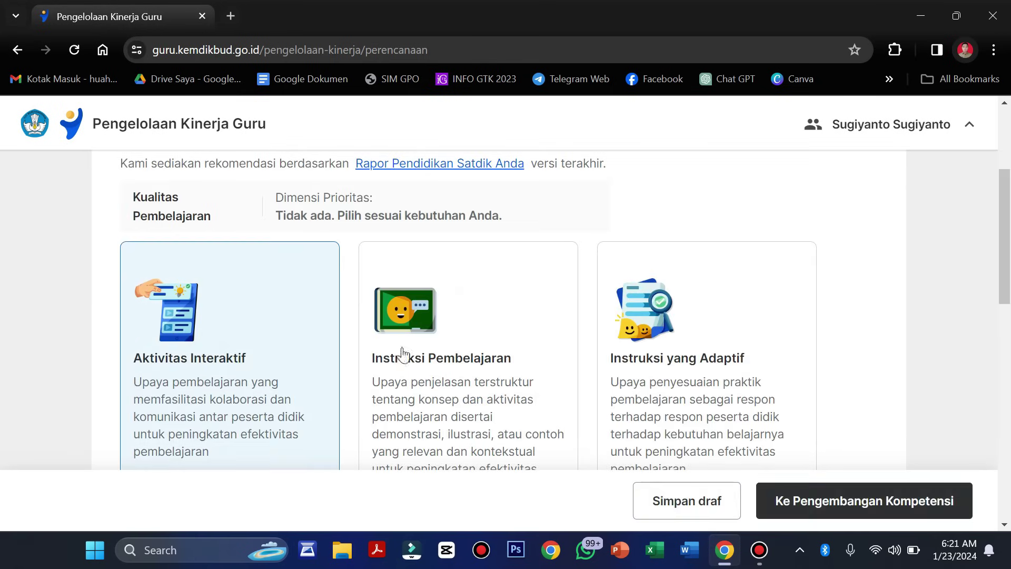
left_click(849, 499)
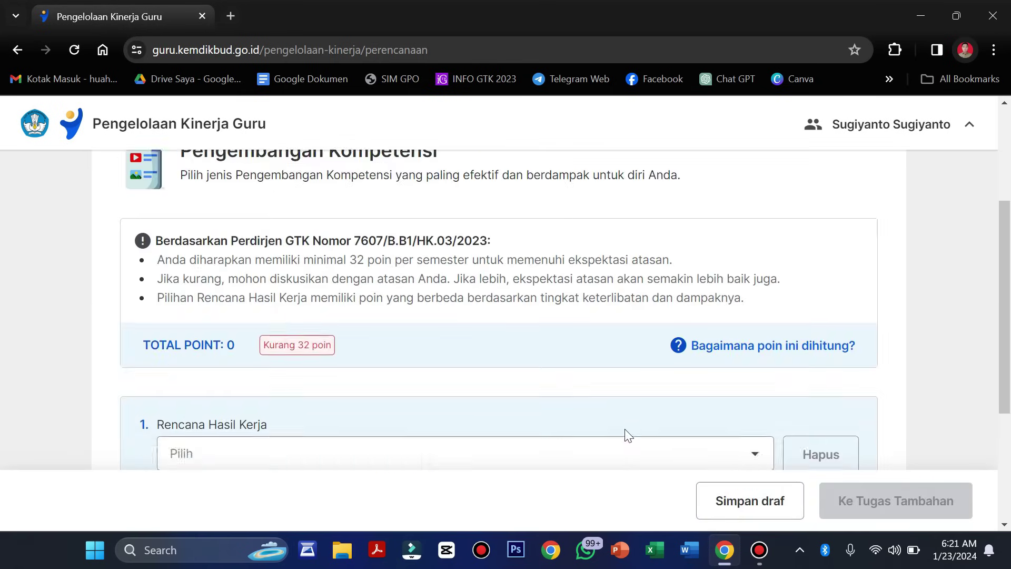
- Select the 4-point Partisipan kegiatan seminar, lokakarya, konferensi, simposium option as the first Rencana Hasil Kerja for Pengembangan Kompetensi
scroll(625, 429, "down", 5)
left_click(401, 241)
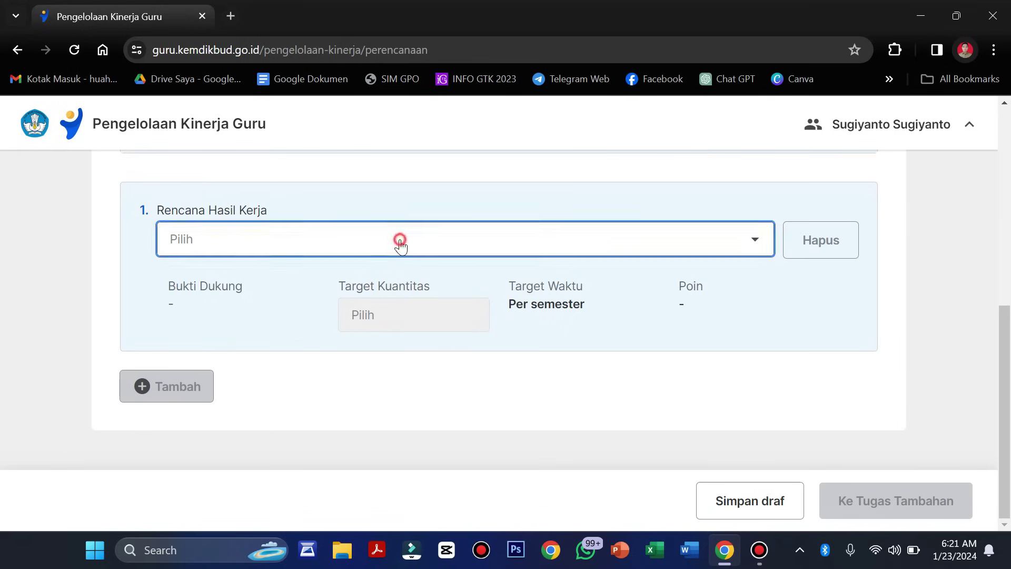
left_click(397, 295)
- Set the Target Kuantitas to 4 kegiatan and proceed to Tugas Tambahan without adding more points
left_click(449, 352)
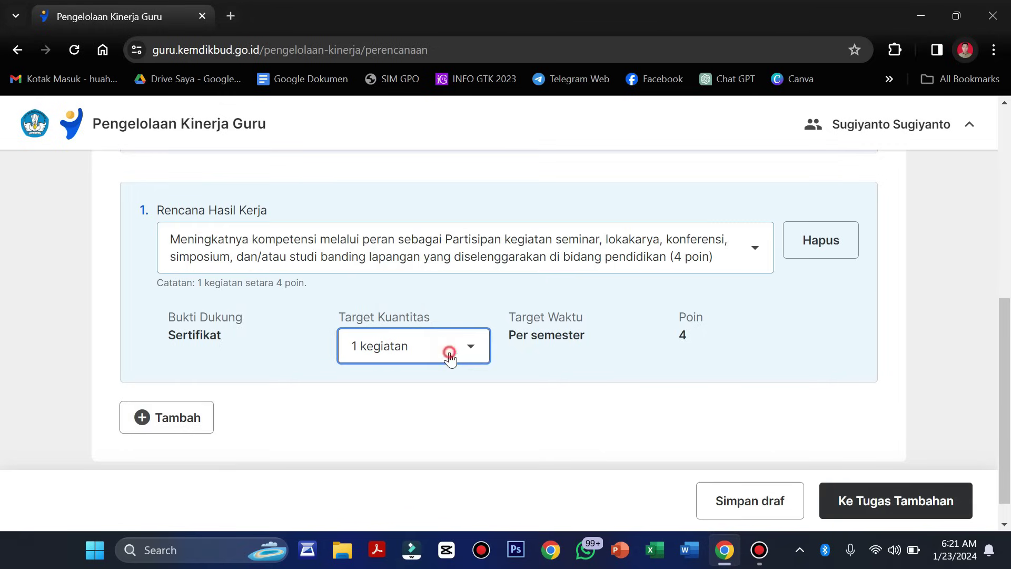
left_click(455, 356)
left_click(442, 367)
left_click(447, 349)
scroll(399, 474, "down", 1)
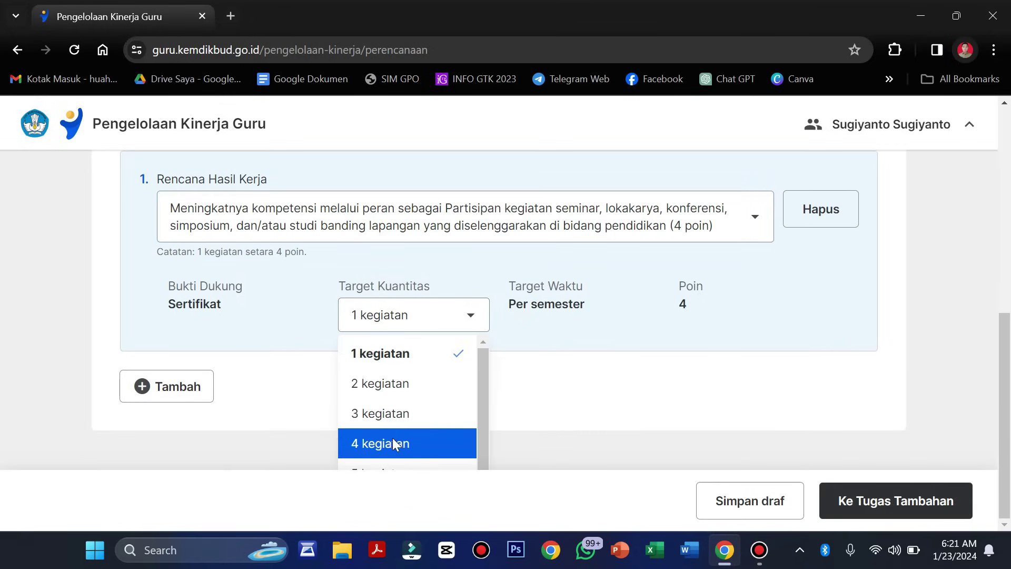
left_click(399, 445)
left_click(914, 511)
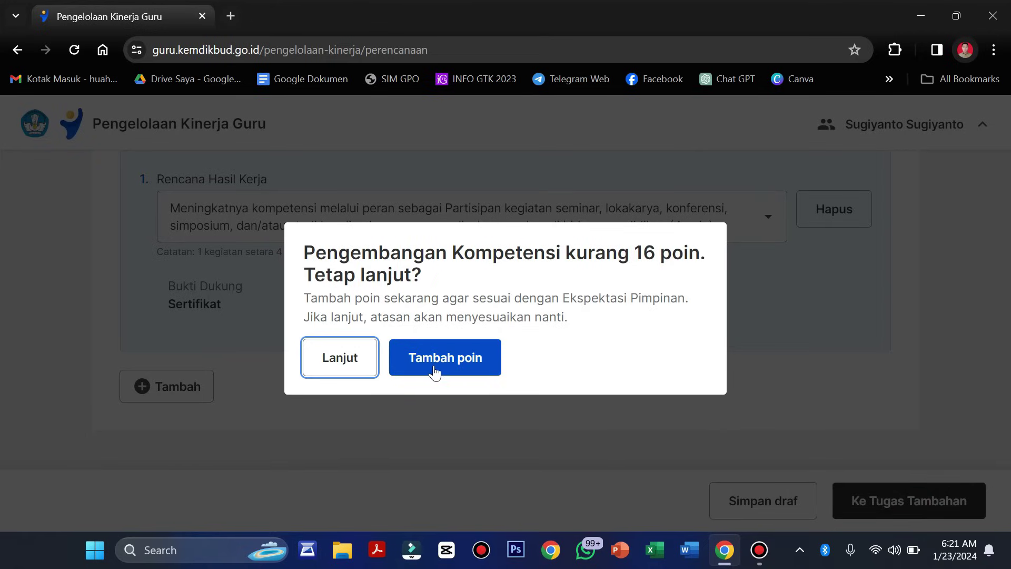
left_click(372, 364)
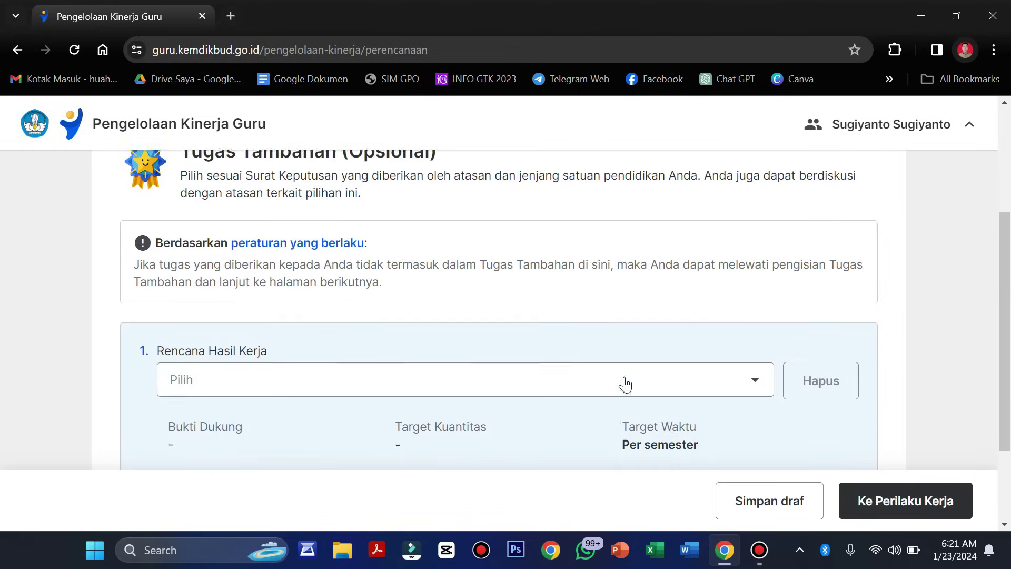
- Review the optional Tugas Tambahan section, leave it unfilled and continue to Perilaku Kerja
scroll(529, 373, "down", 2)
scroll(440, 295, "up", 3)
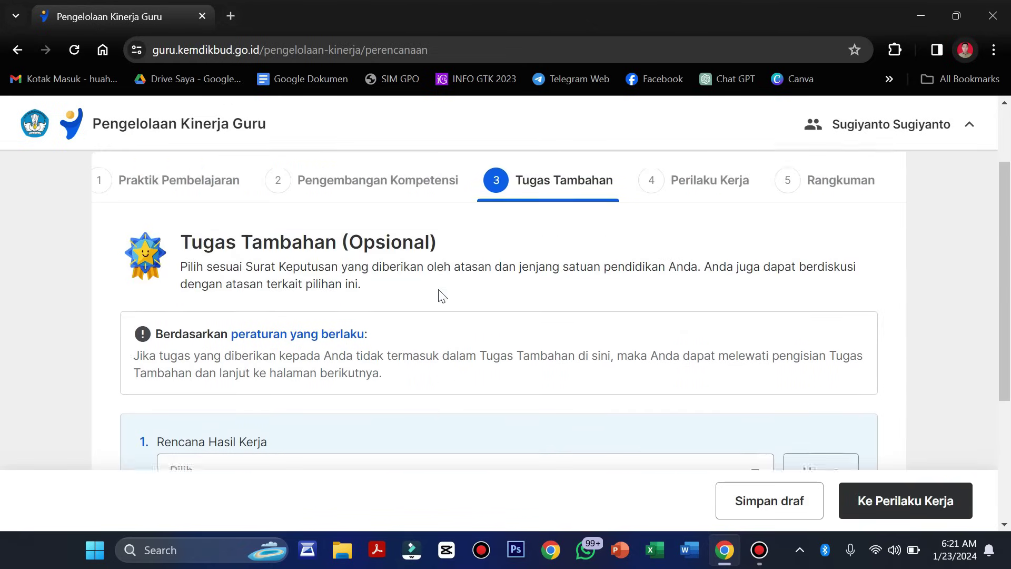
scroll(437, 296, "down", 3)
scroll(438, 296, "up", 3)
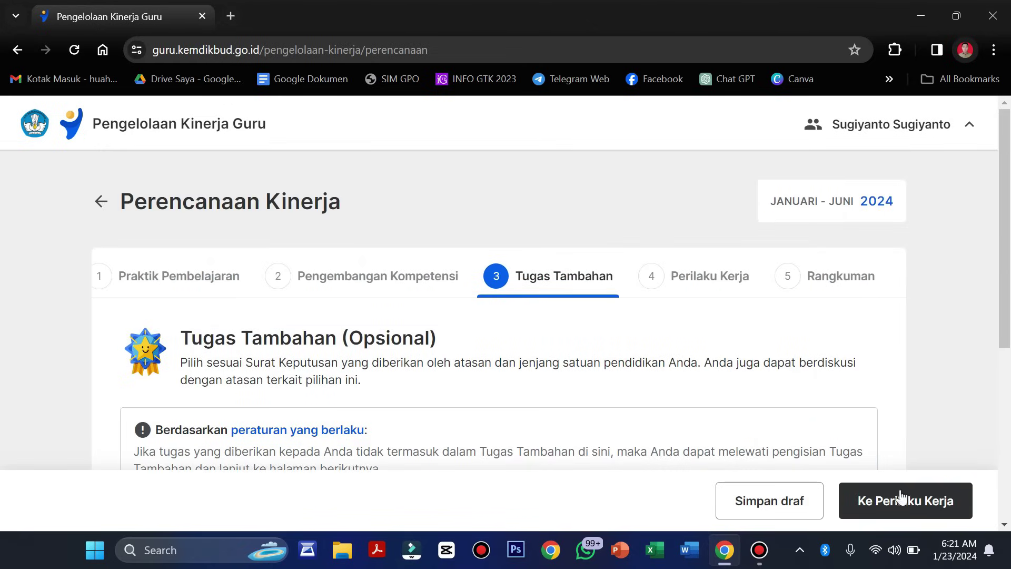
left_click(901, 498)
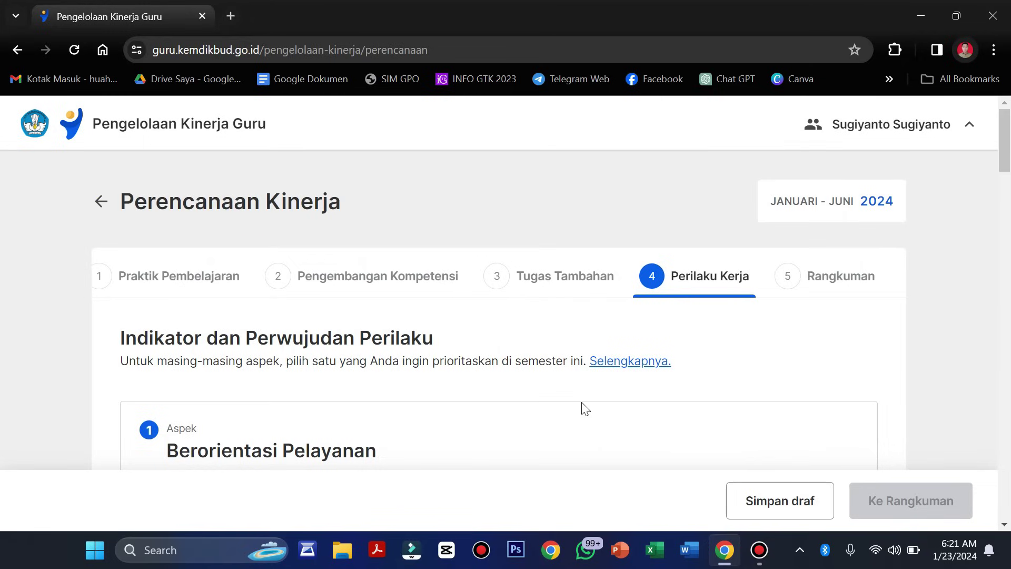